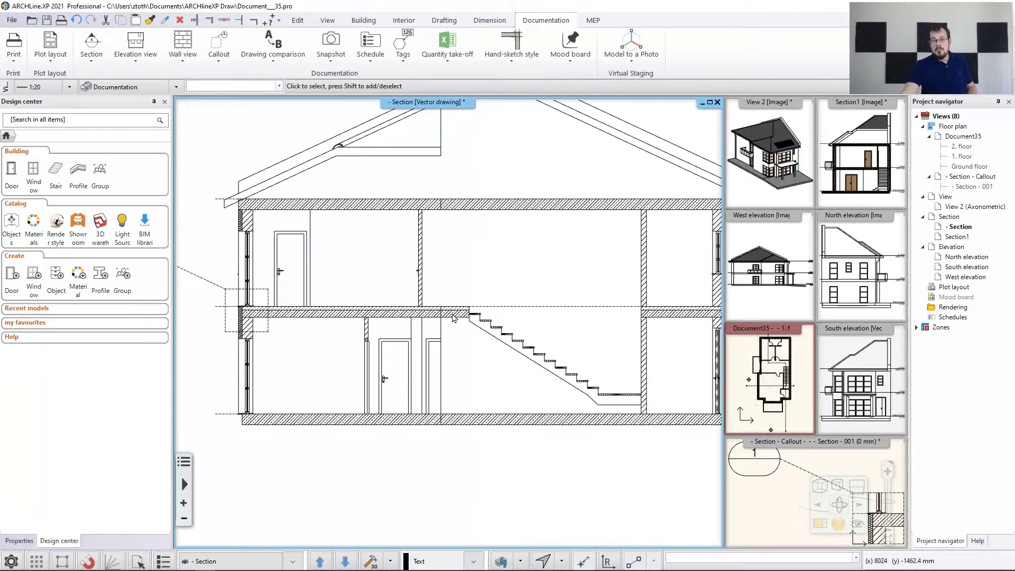
In the partition wall's compound settings, set the base offset bottom bound to Top of Structure
scroll(429, 323, "up", 2)
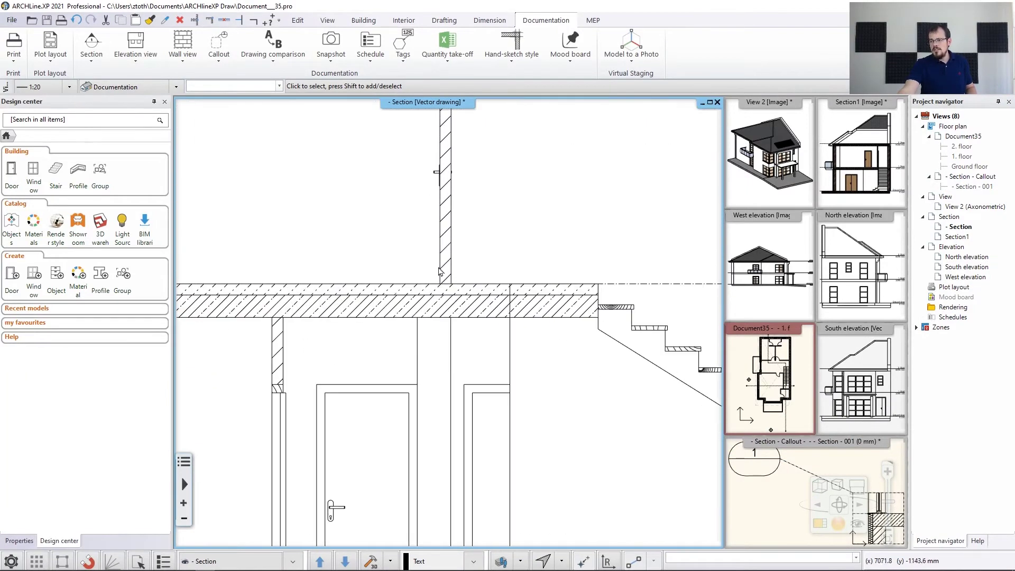
scroll(441, 214, "up", 2)
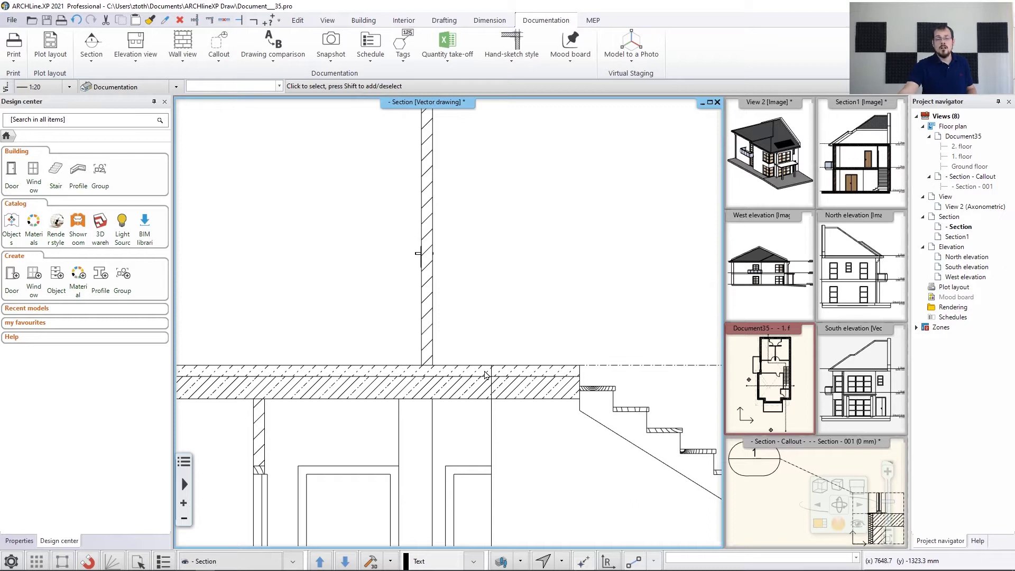
middle_click_drag(486, 374, 531, 307)
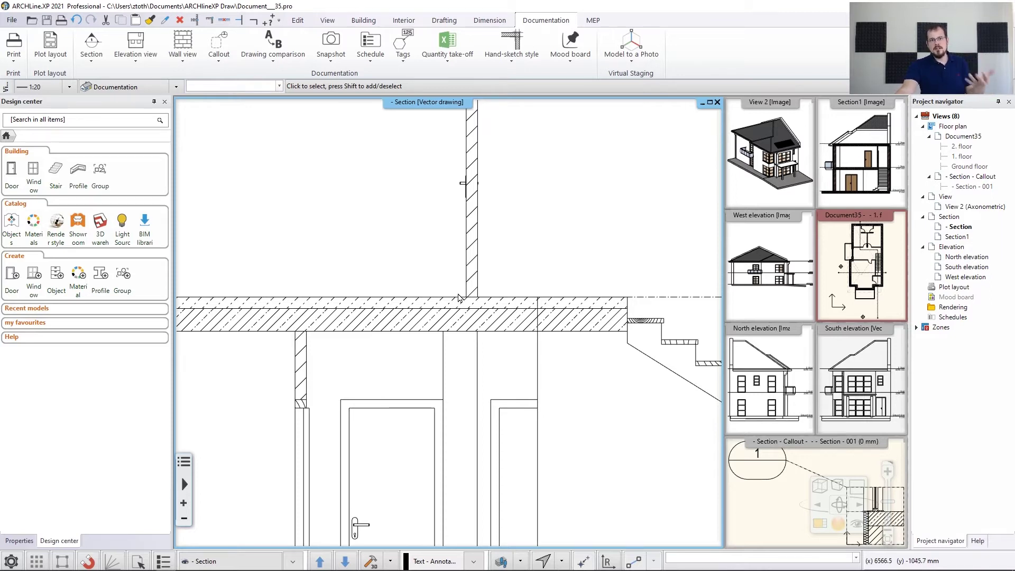
scroll(519, 254, "down", 3)
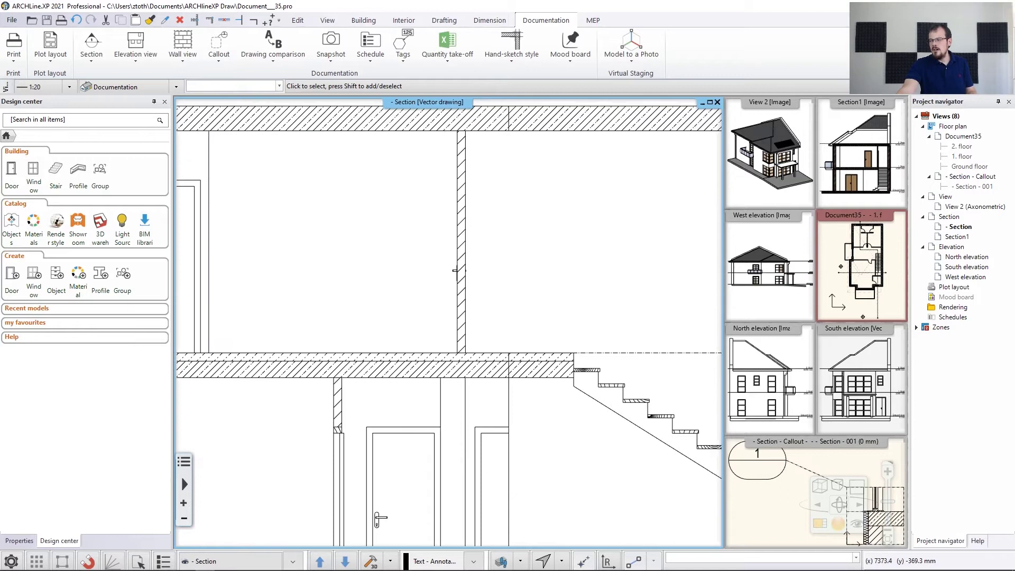
left_click(462, 262)
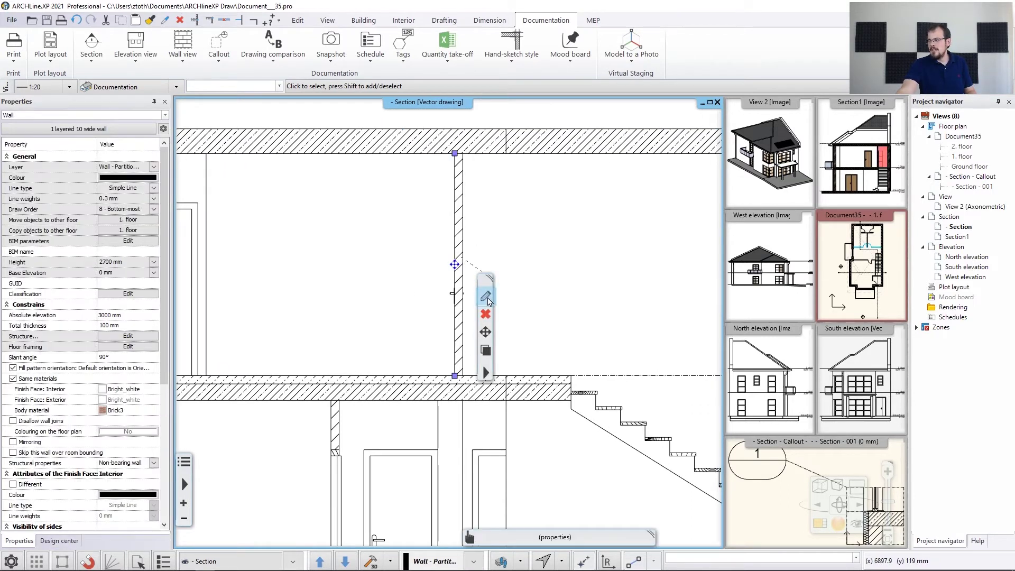
left_click(485, 297)
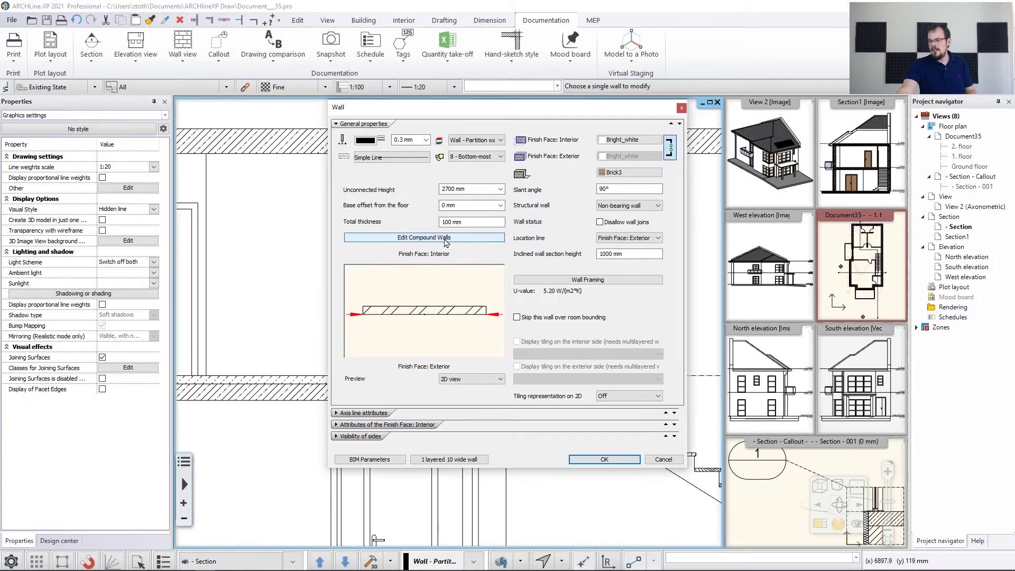
left_click(445, 239)
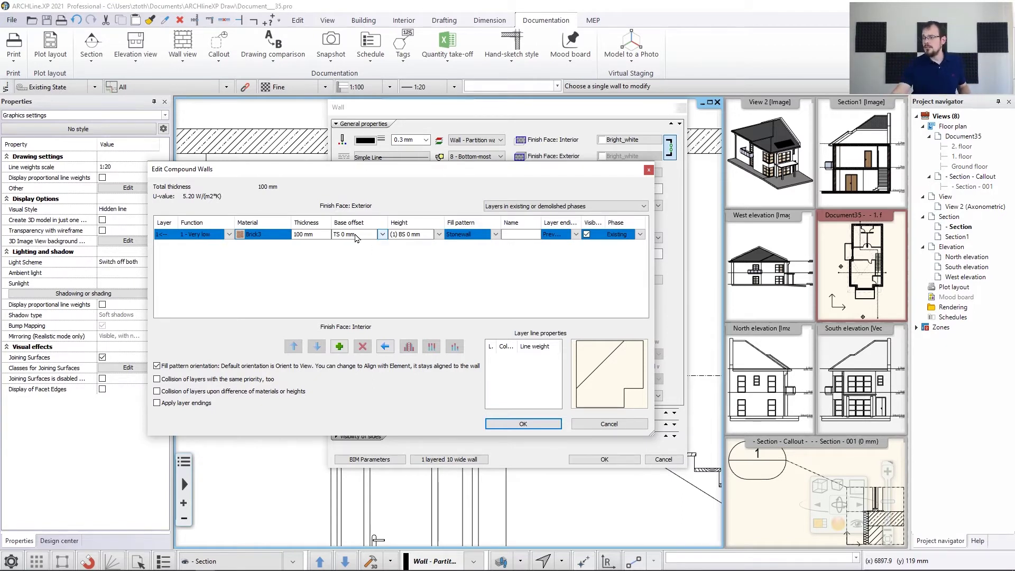
left_click(383, 235)
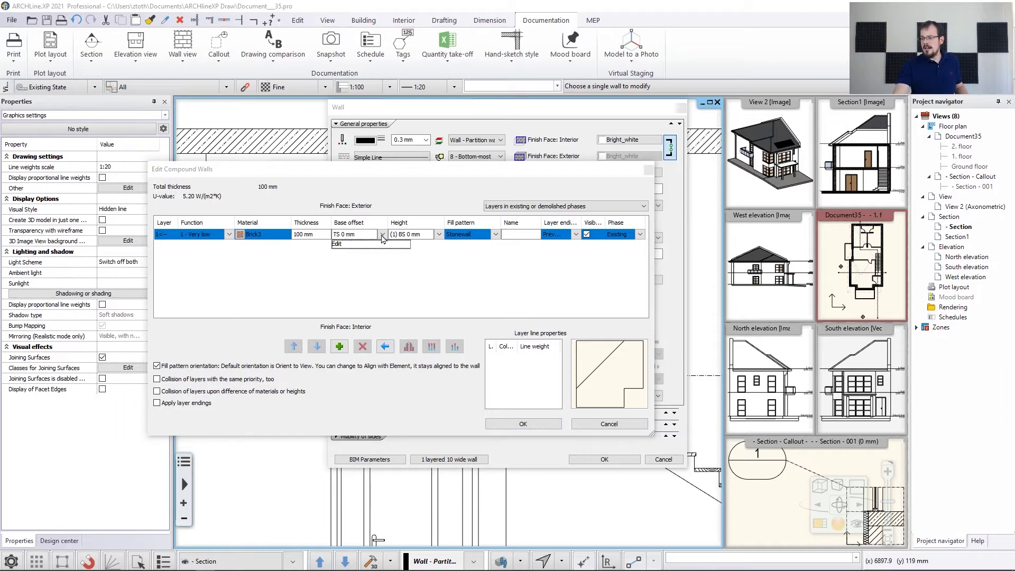
left_click(373, 246)
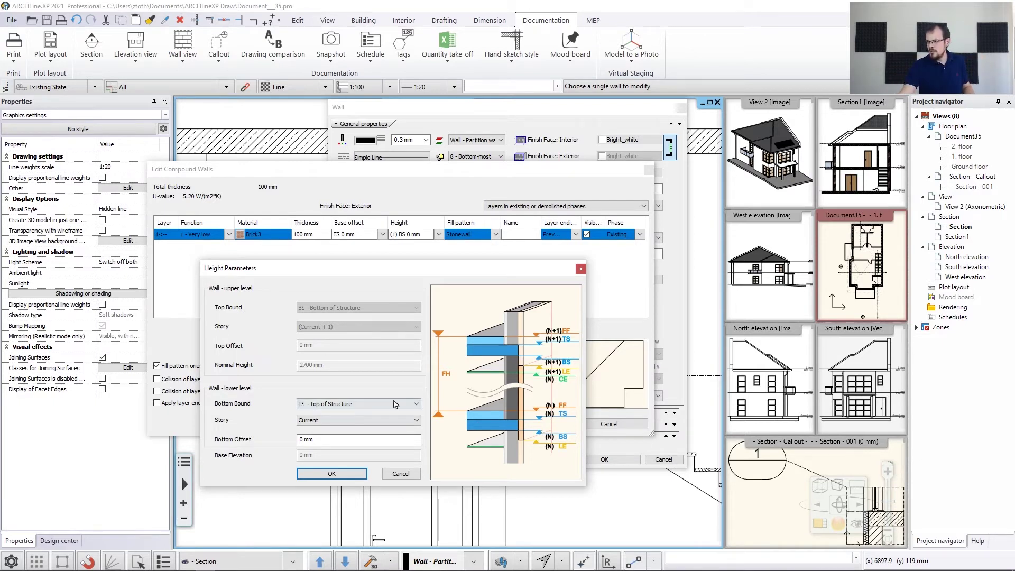
left_click(344, 470)
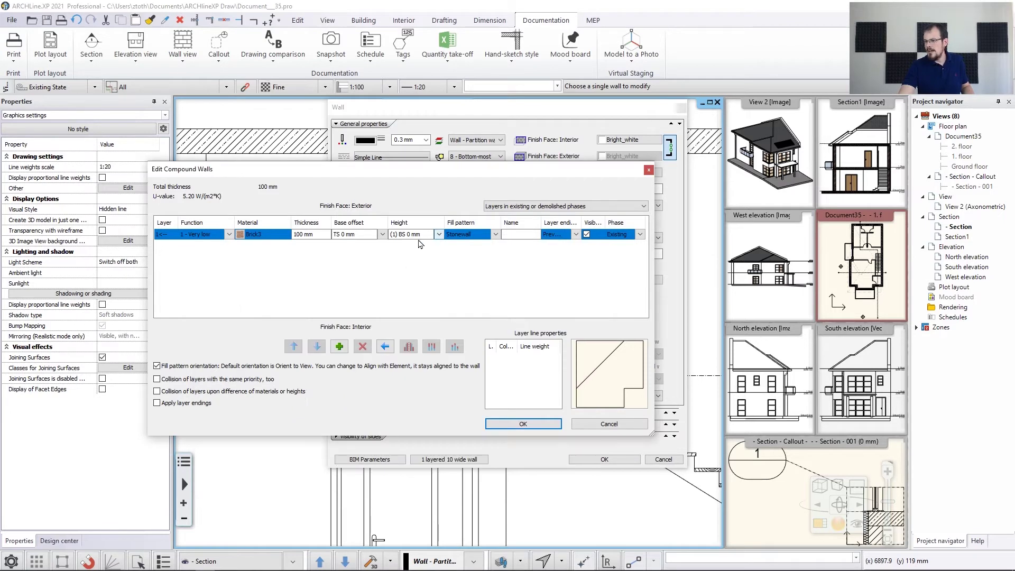
Bind the wall's top to the upper story's Bottom of Structure, apply, and show the 1. floor plan
left_click(438, 235)
left_click(442, 246)
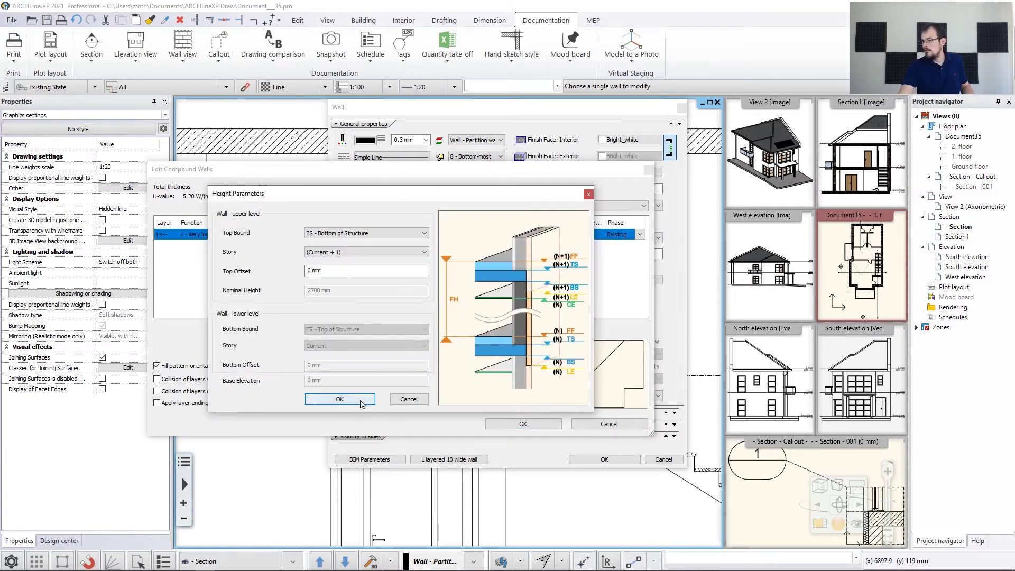
left_click(339, 399)
left_click(523, 423)
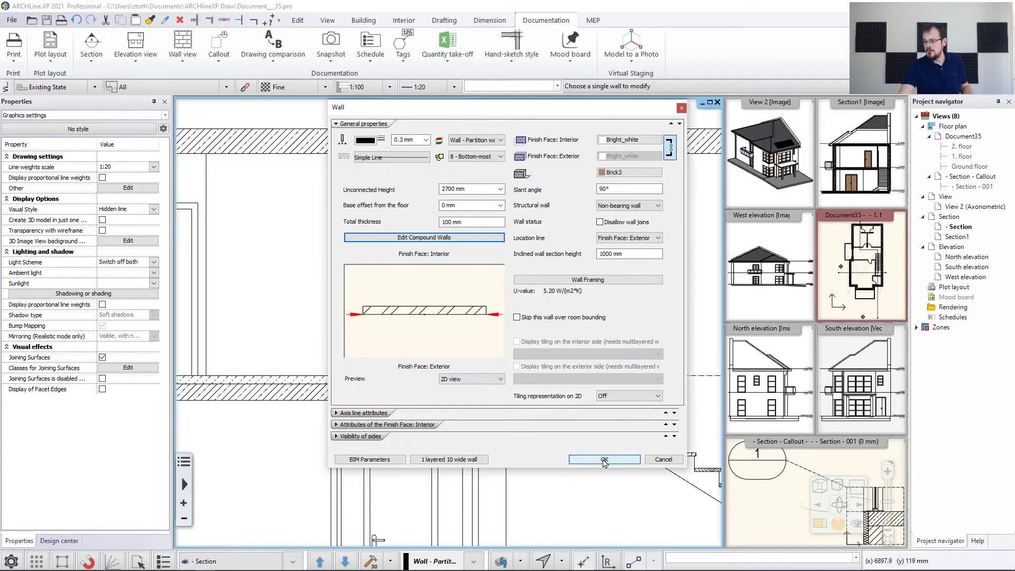
left_click(586, 457)
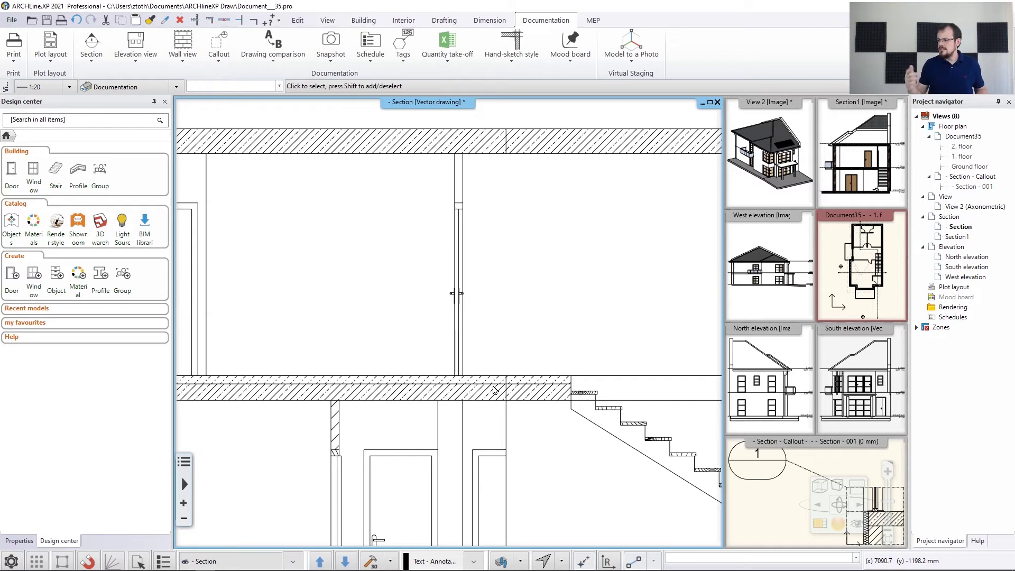
left_click(835, 243)
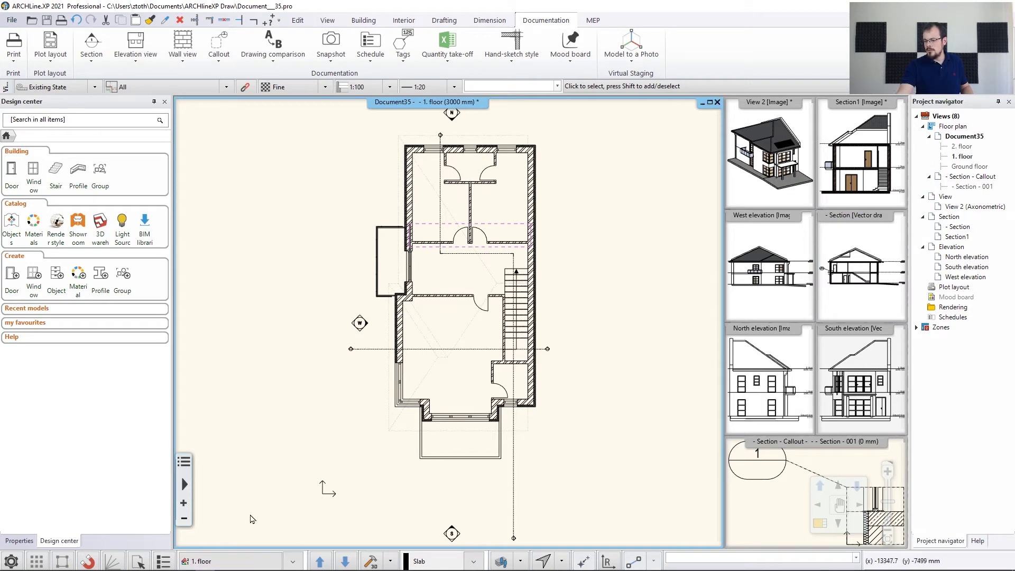
left_click(255, 559)
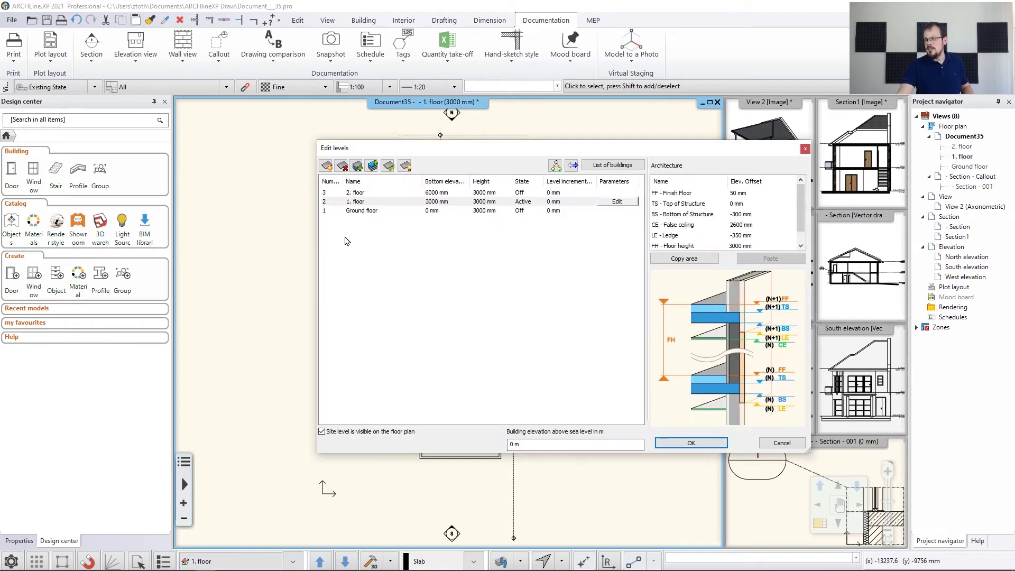
Set the 1. floor level's Finish Floor offset to 0 and Top of Structure offset to -100
left_click(333, 202)
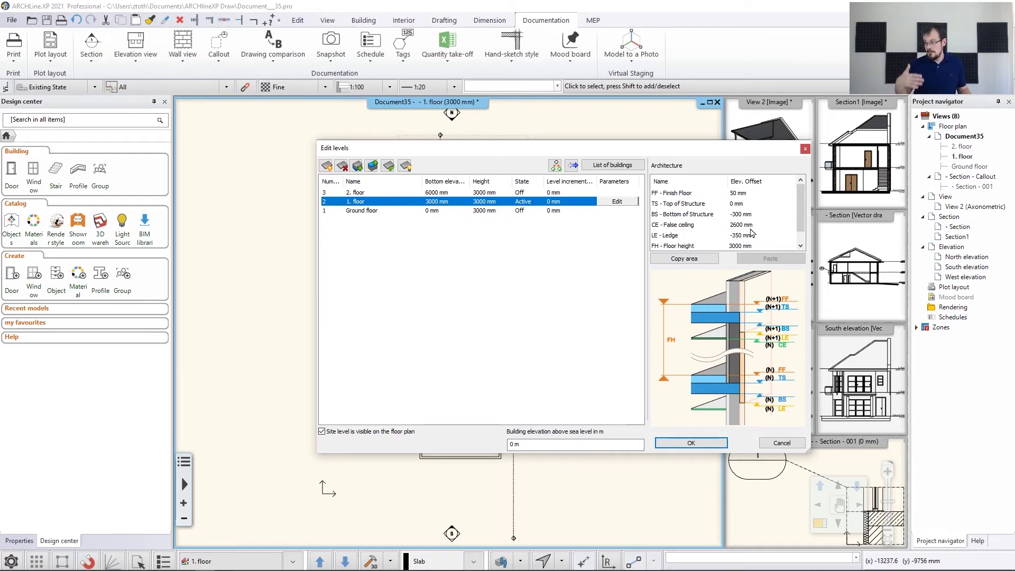
left_click(746, 193)
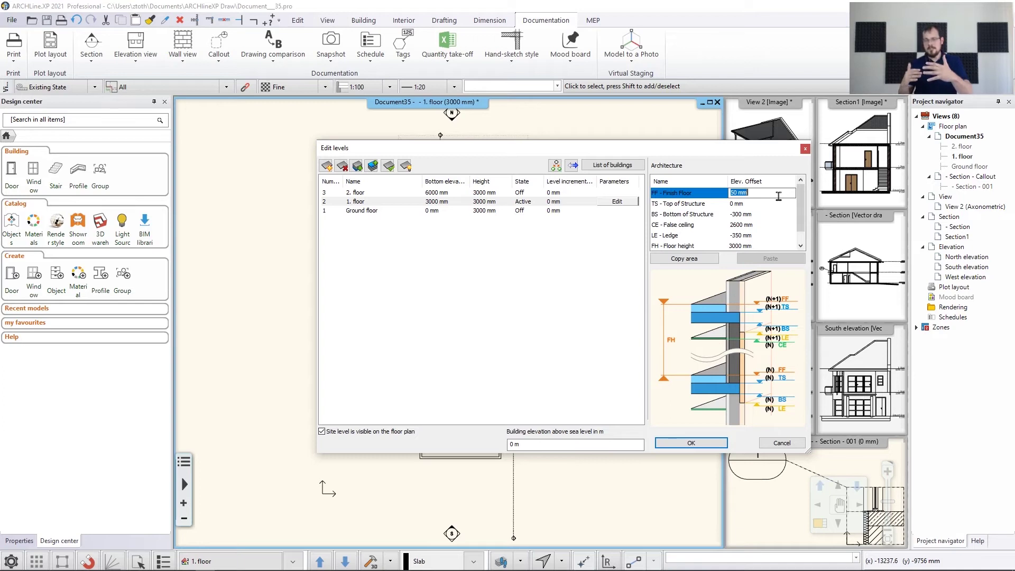
type("0")
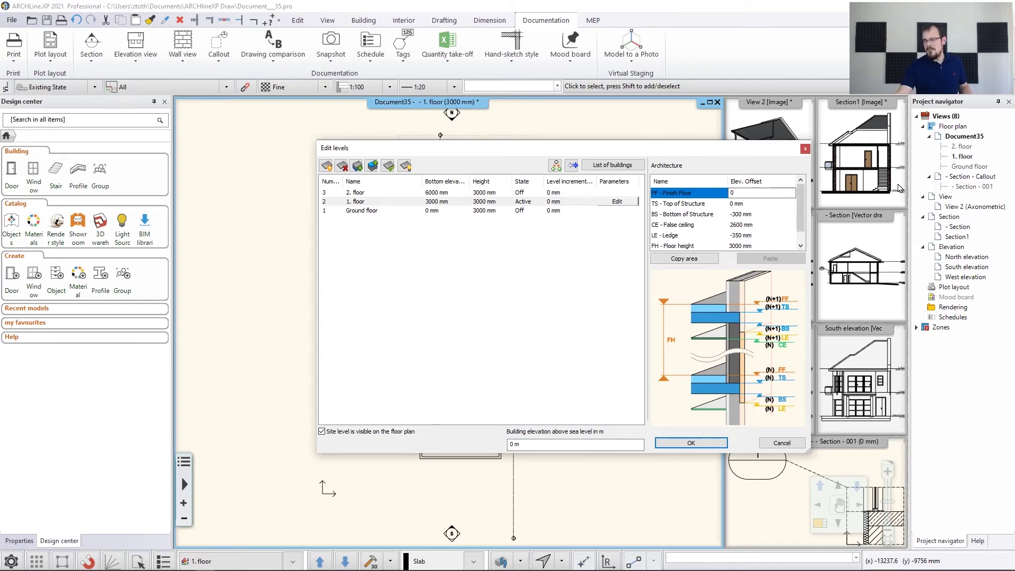
left_click(754, 205)
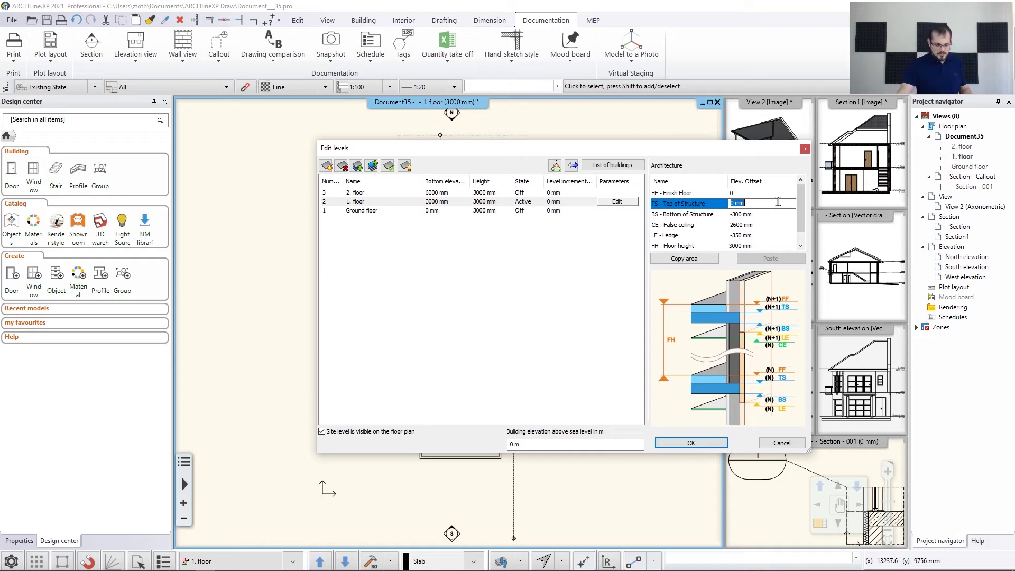
type("-100")
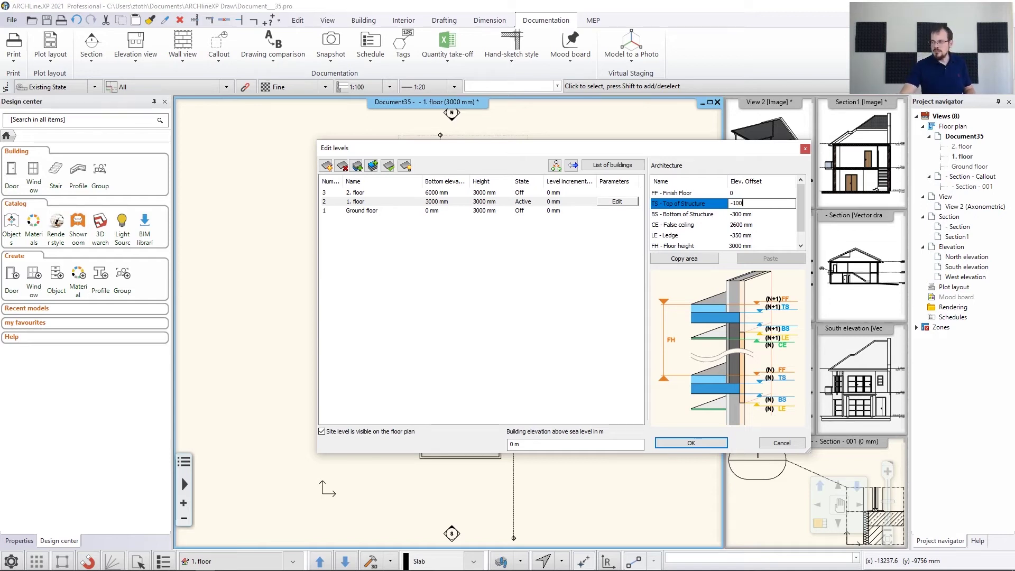
left_click(753, 216)
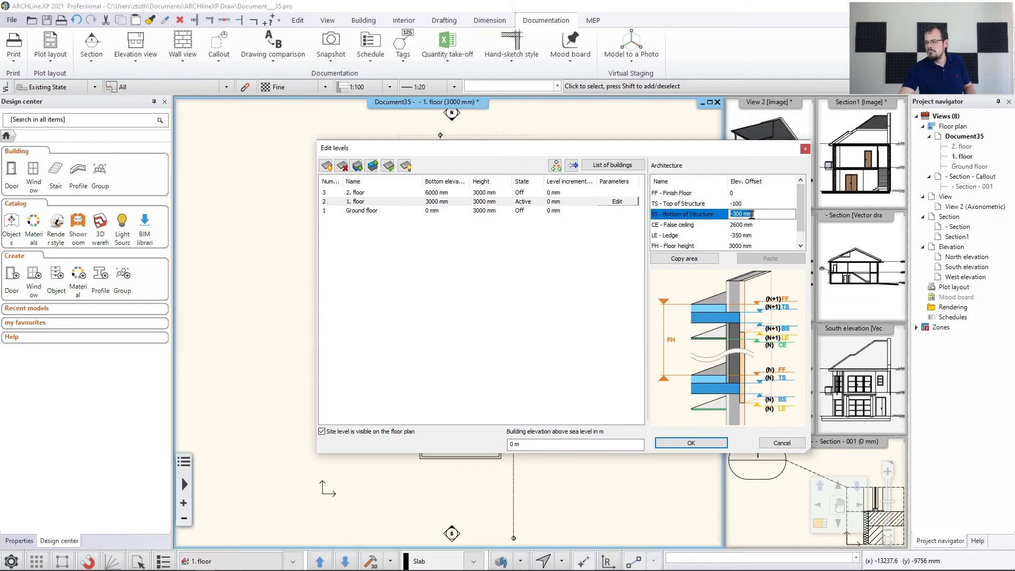
left_click(692, 443)
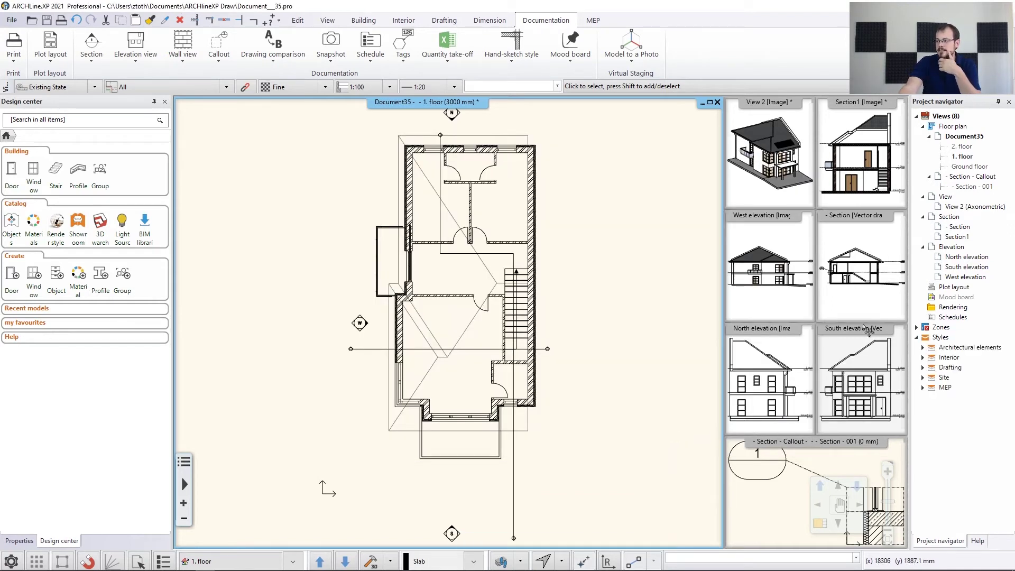
left_click(871, 302)
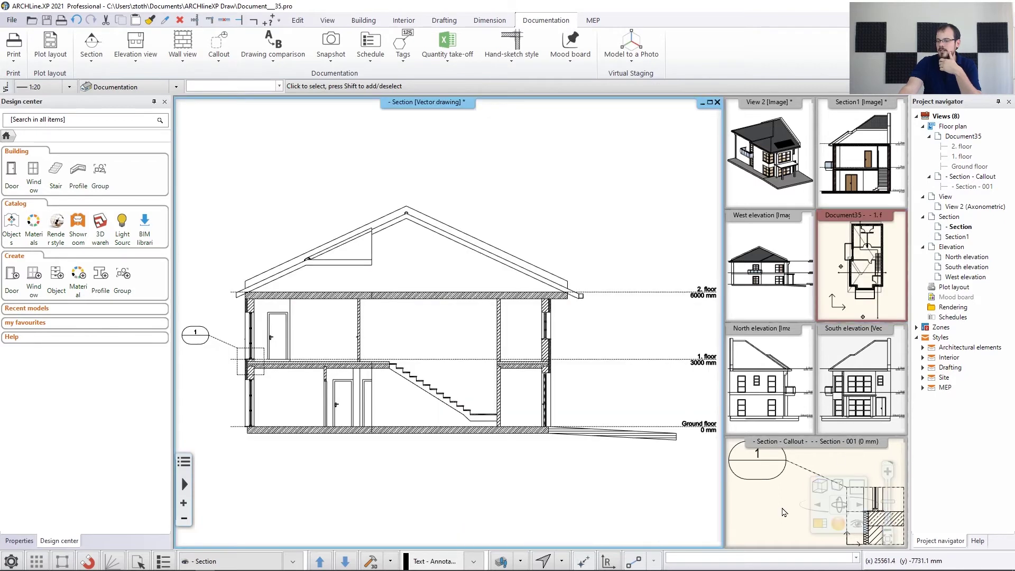
scroll(422, 385, "up", 5)
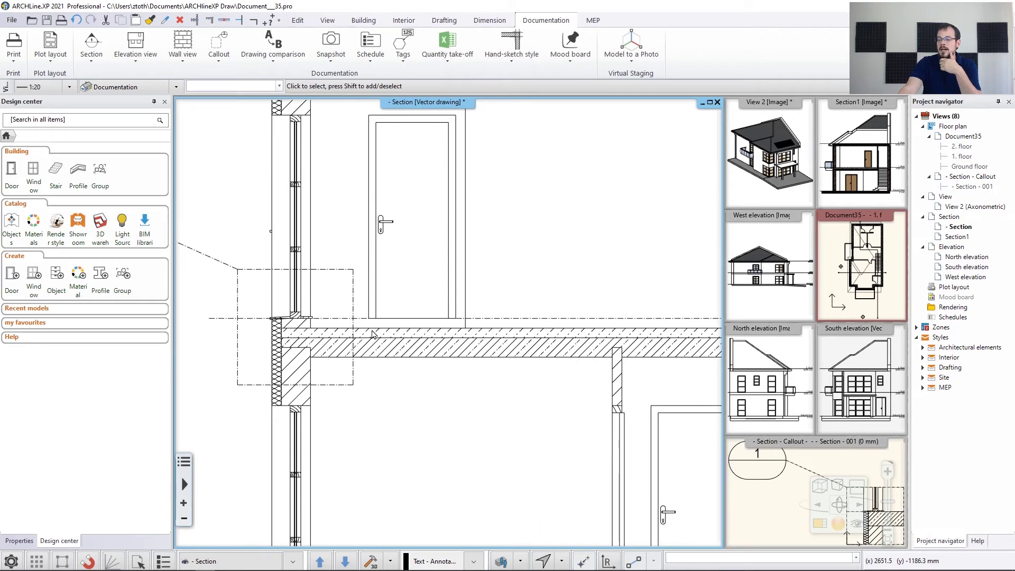
scroll(393, 330, "down", 3)
scroll(474, 332, "up", 3)
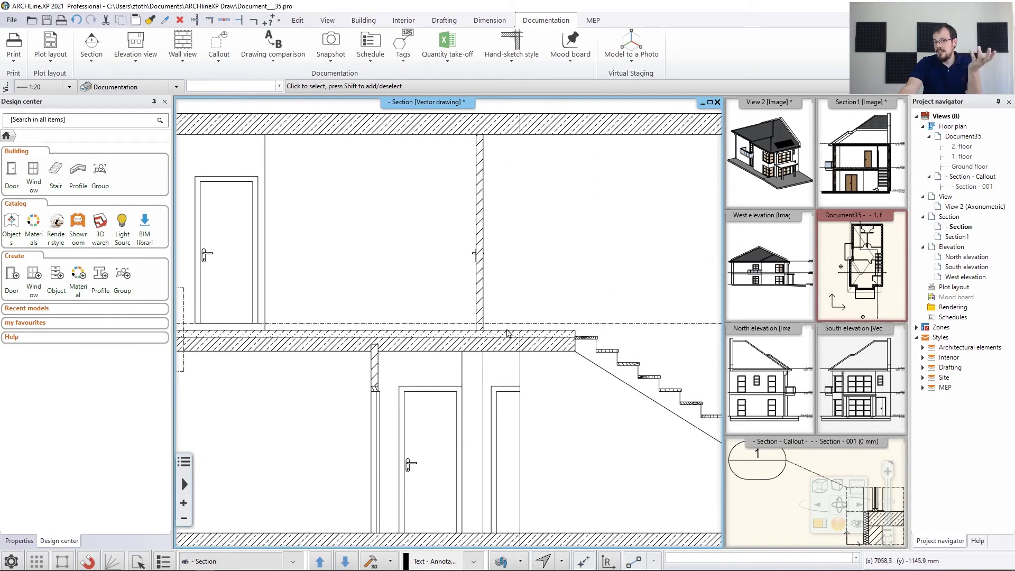
scroll(511, 337, "up", 1)
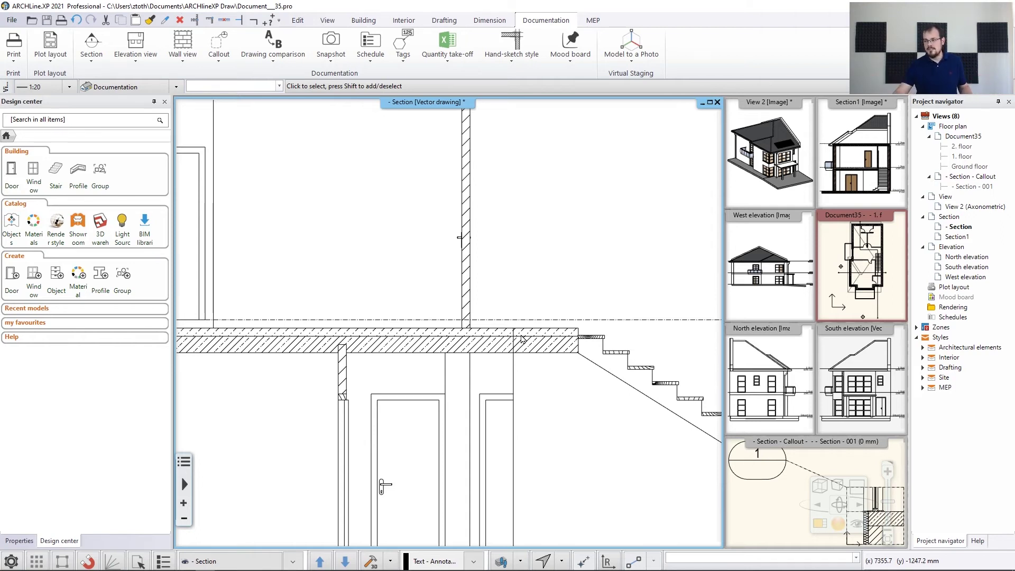
Set the first-floor slab's base offset bottom bound to FF - Finish Floor, giving 0 mm elevation
left_click(377, 339)
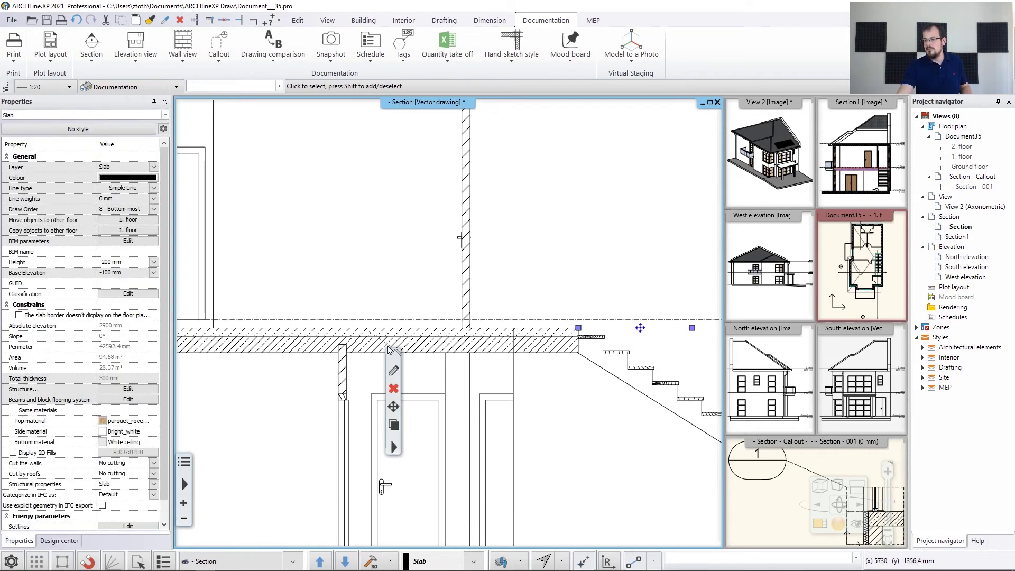
left_click(393, 371)
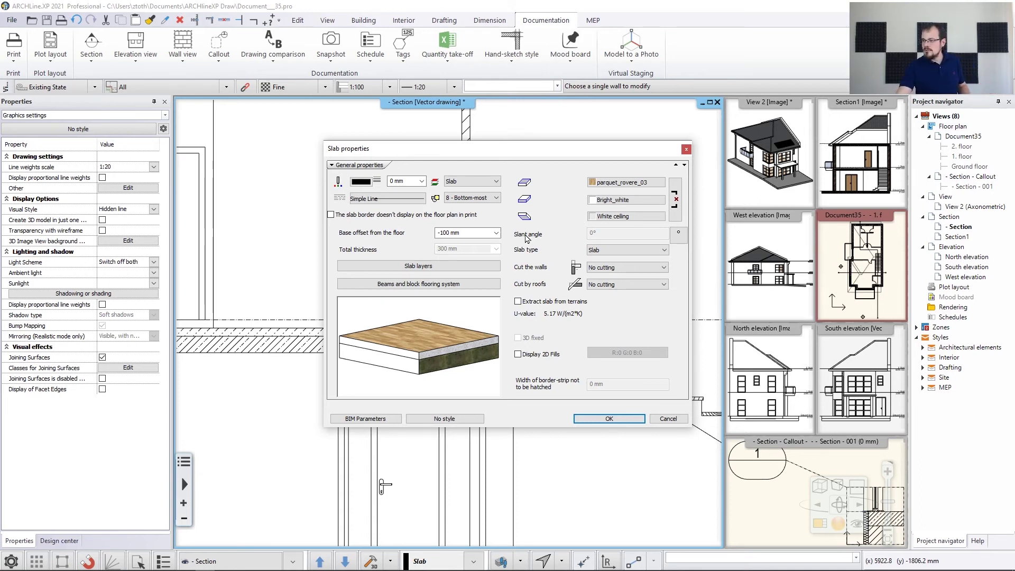
left_click(496, 233)
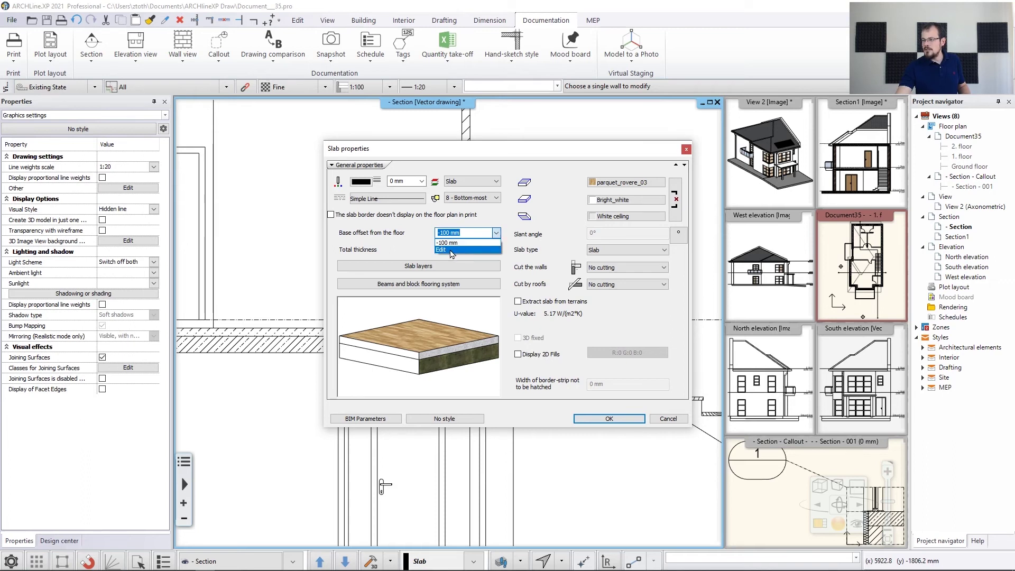
left_click(453, 250)
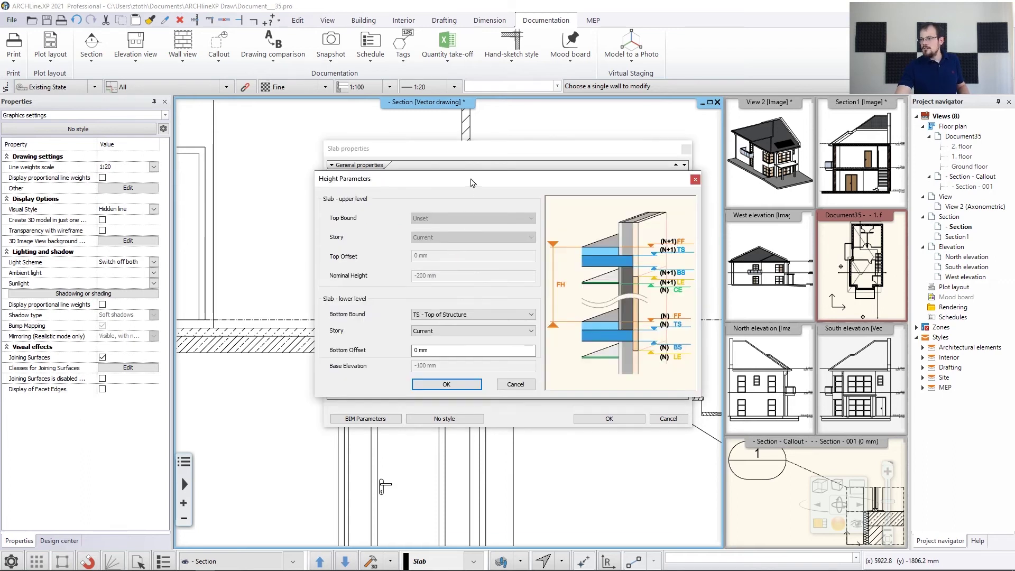
left_click_drag(473, 183, 590, 206)
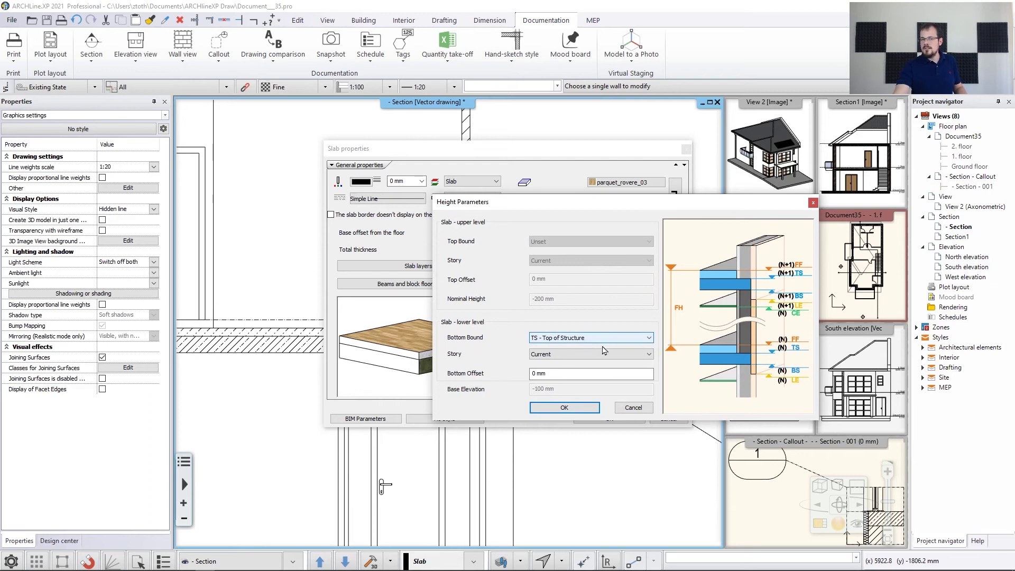
left_click(640, 346)
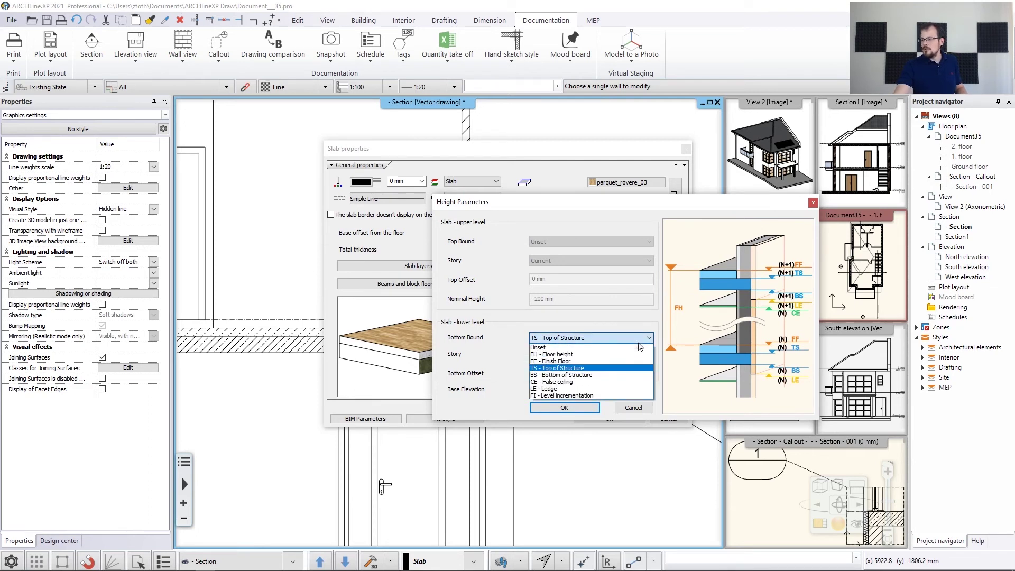
left_click(574, 362)
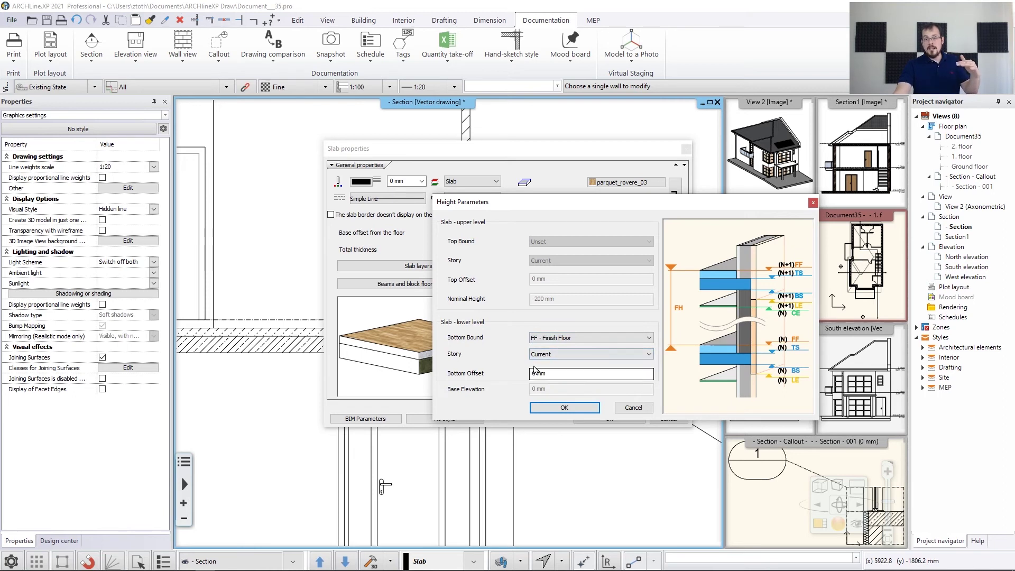
left_click(550, 407)
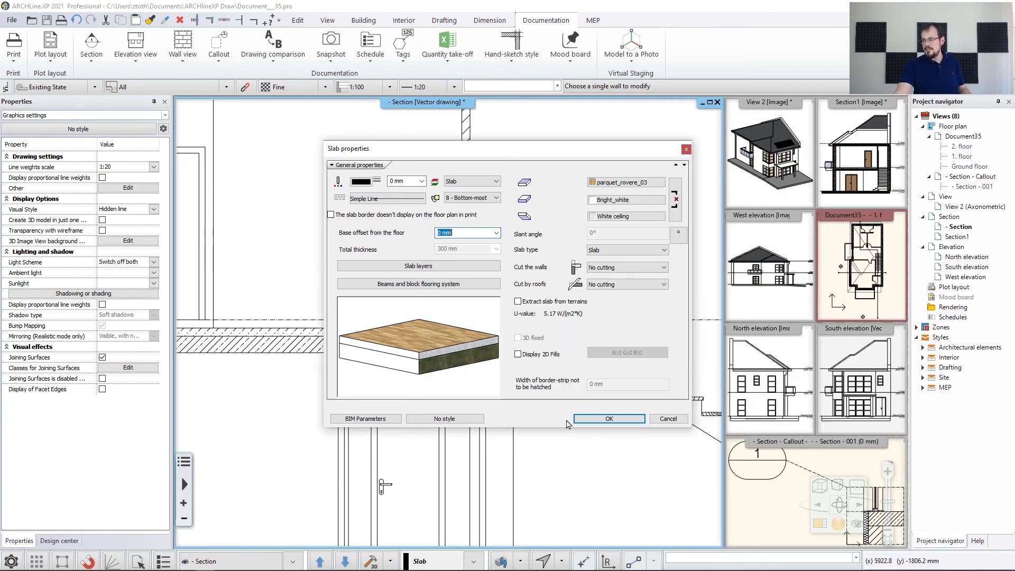
left_click(609, 419)
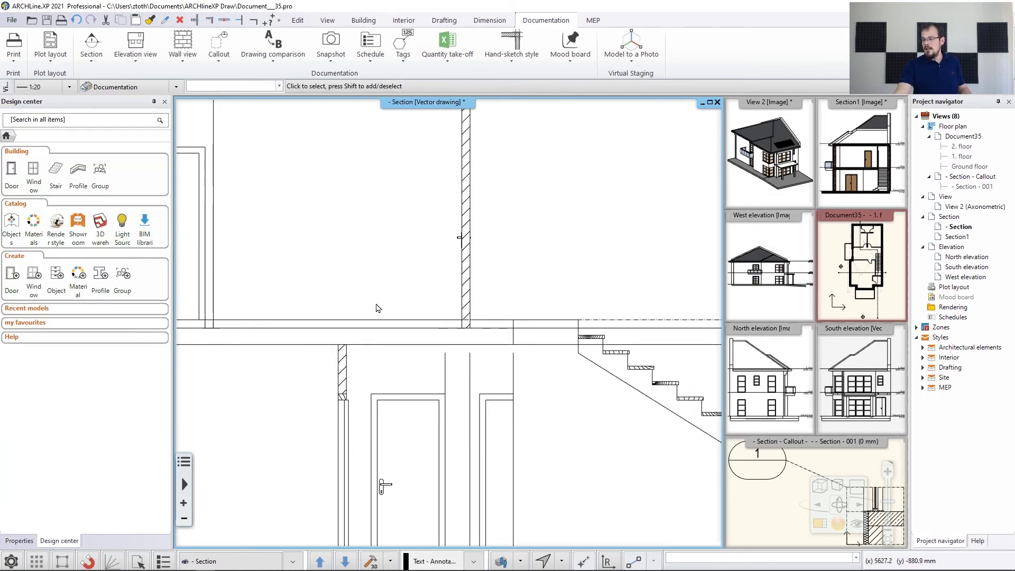
Regenerate the model, check the slab's new level, and open the Section - Callout - Section - 001 view
scroll(447, 292, "up", 2)
scroll(447, 293, "down", 1)
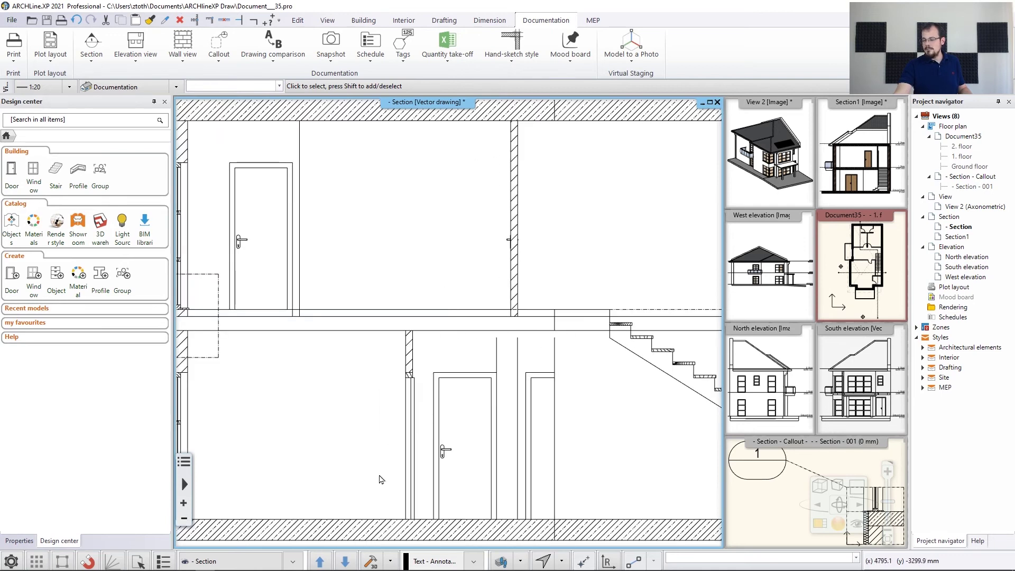
left_click(370, 562)
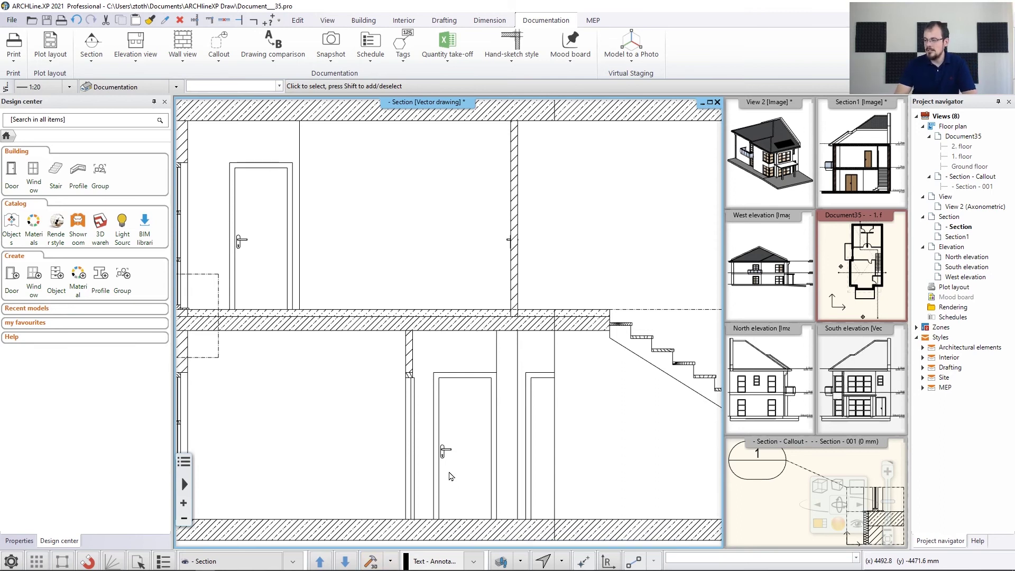
scroll(534, 328, "up", 4)
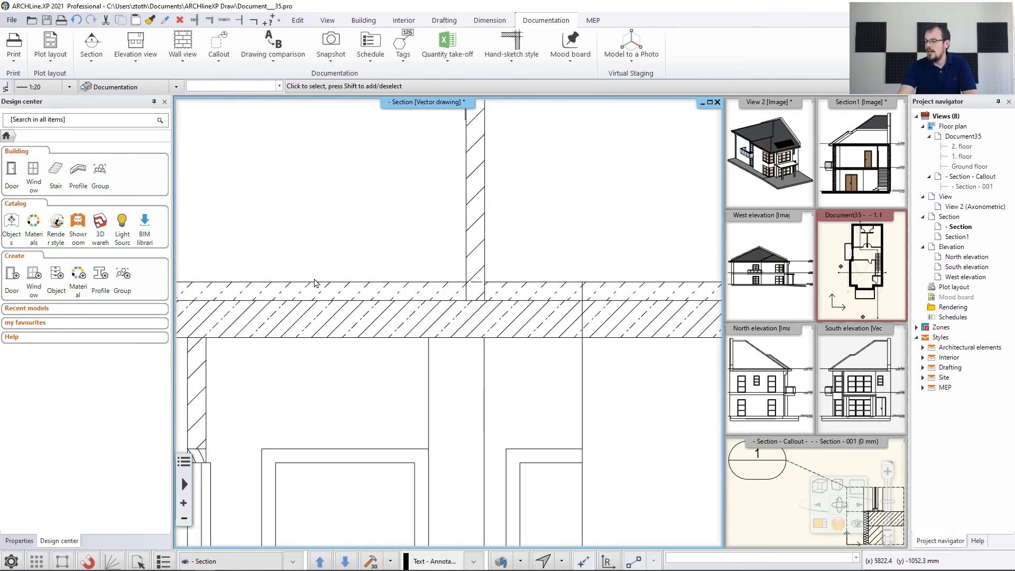
scroll(599, 308, "down", 3)
scroll(518, 312, "up", 2)
scroll(518, 312, "up", 3)
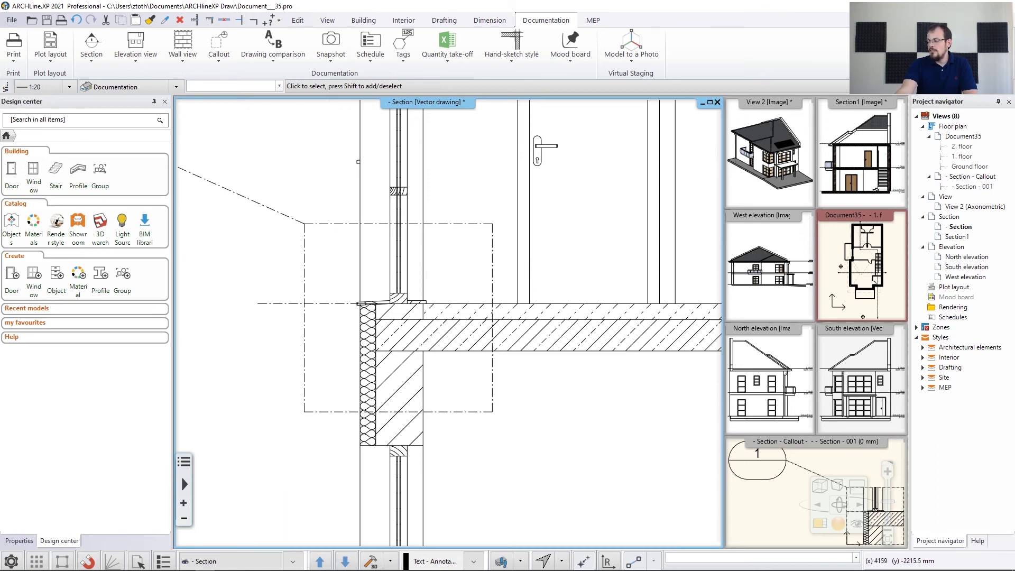
left_click(833, 531)
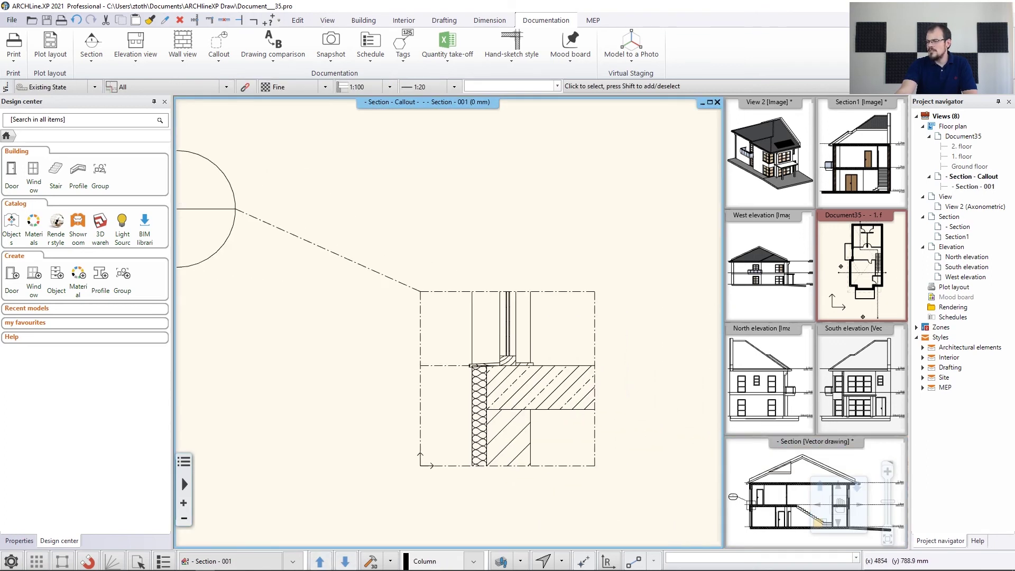
Run Update Callout on the callout group to redraw the revised slab-to-wall junction
scroll(452, 311, "up", 3)
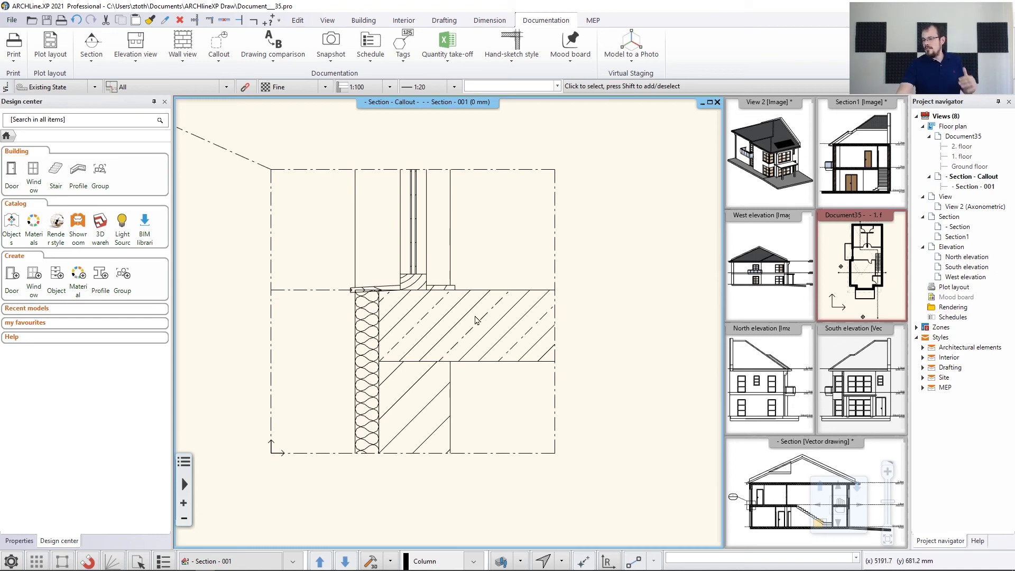
scroll(392, 298, "down", 1)
scroll(392, 299, "down", 1)
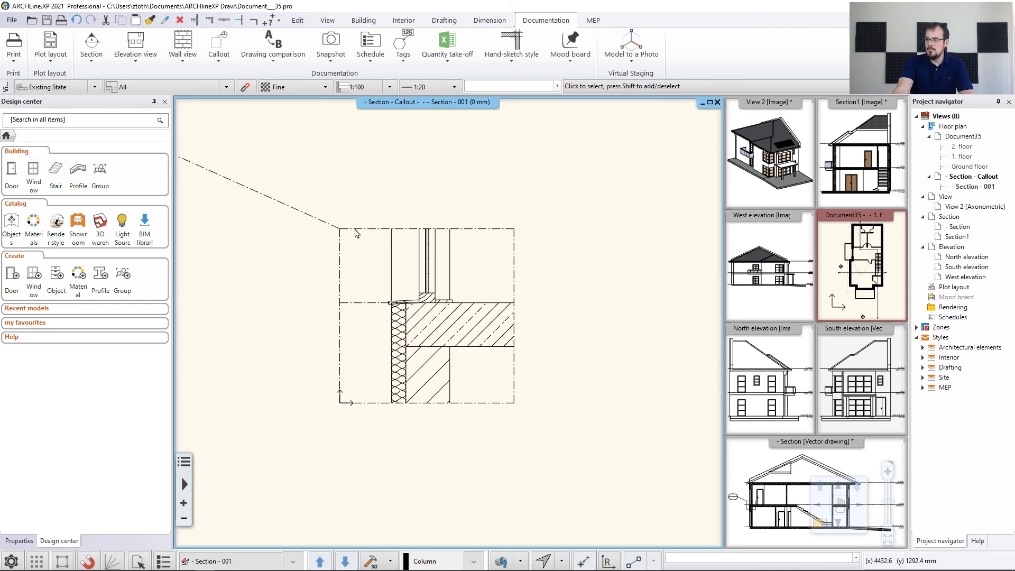
left_click(357, 234)
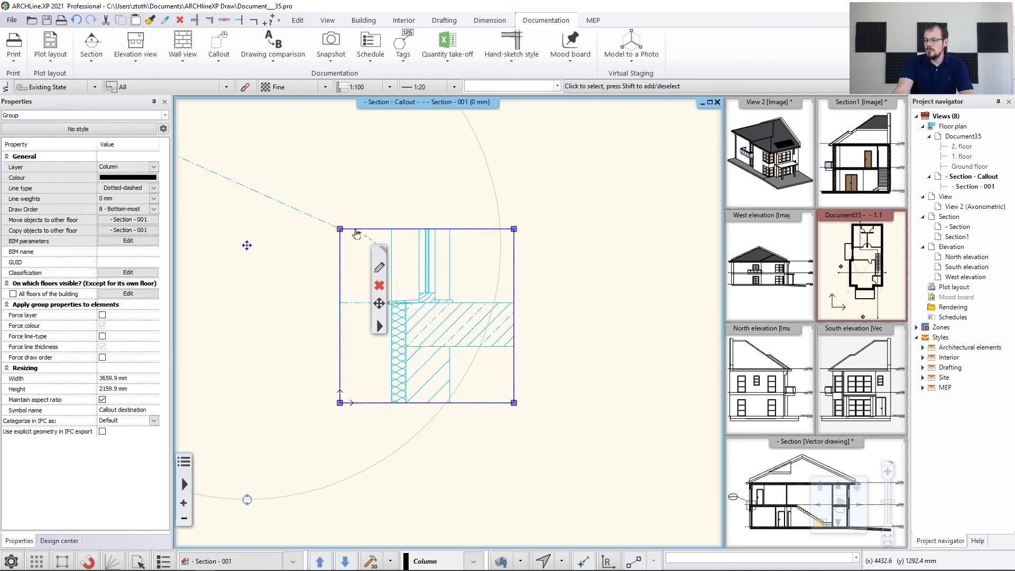
right_click(387, 330)
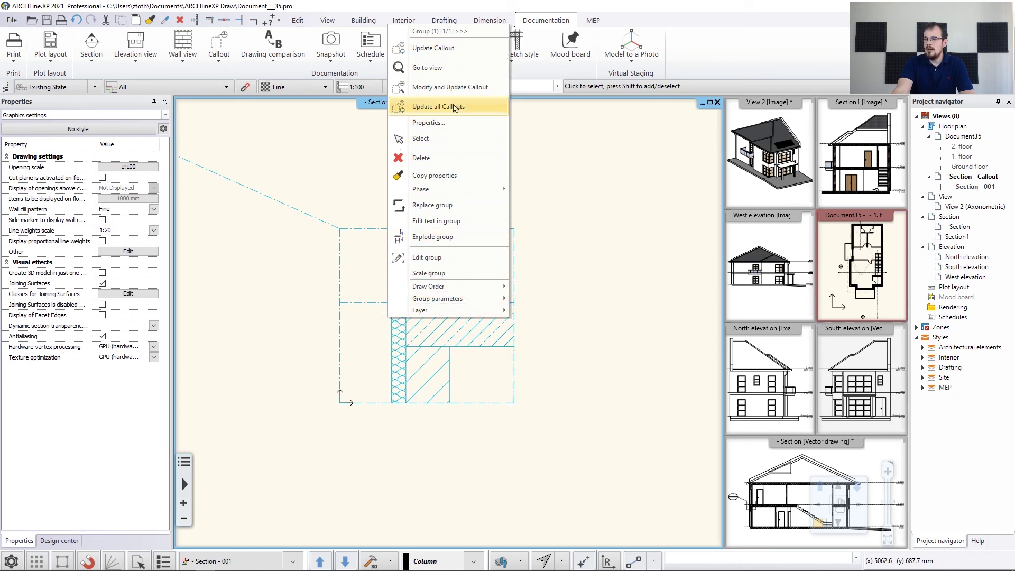
left_click(434, 48)
scroll(462, 319, "up", 2)
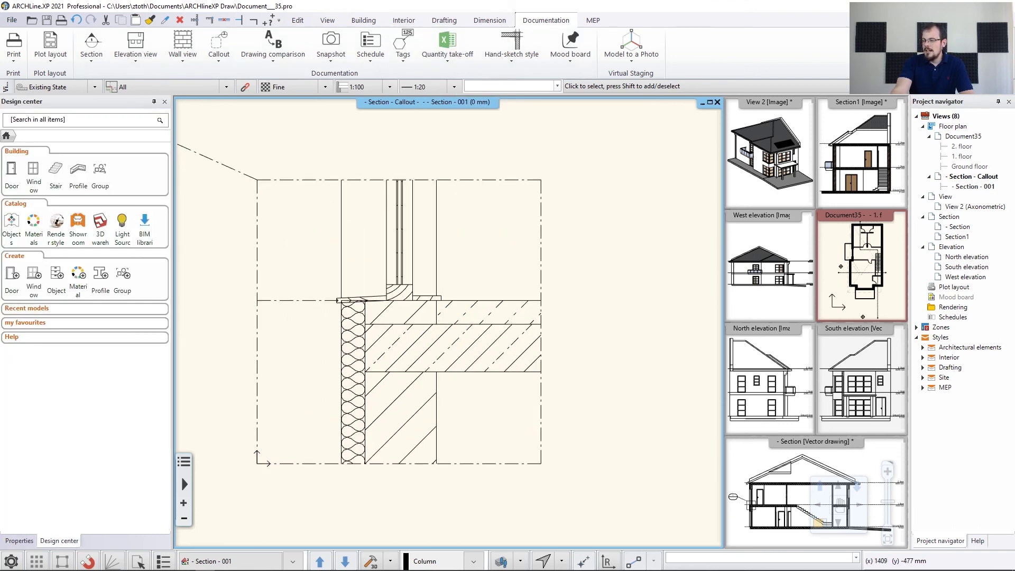